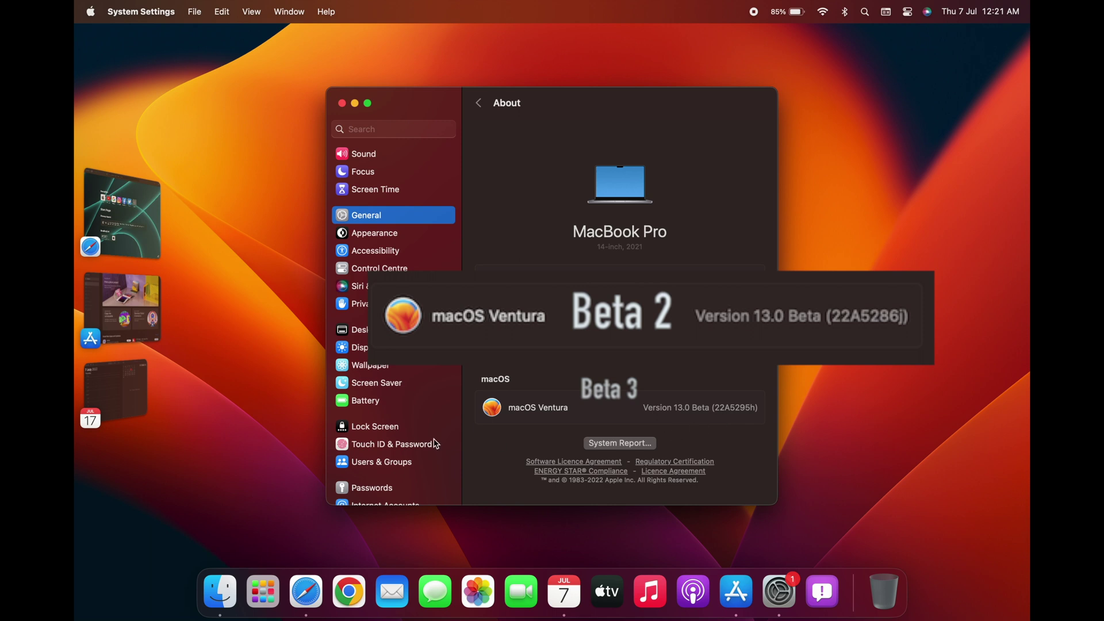
scroll(405, 435, "down", 5)
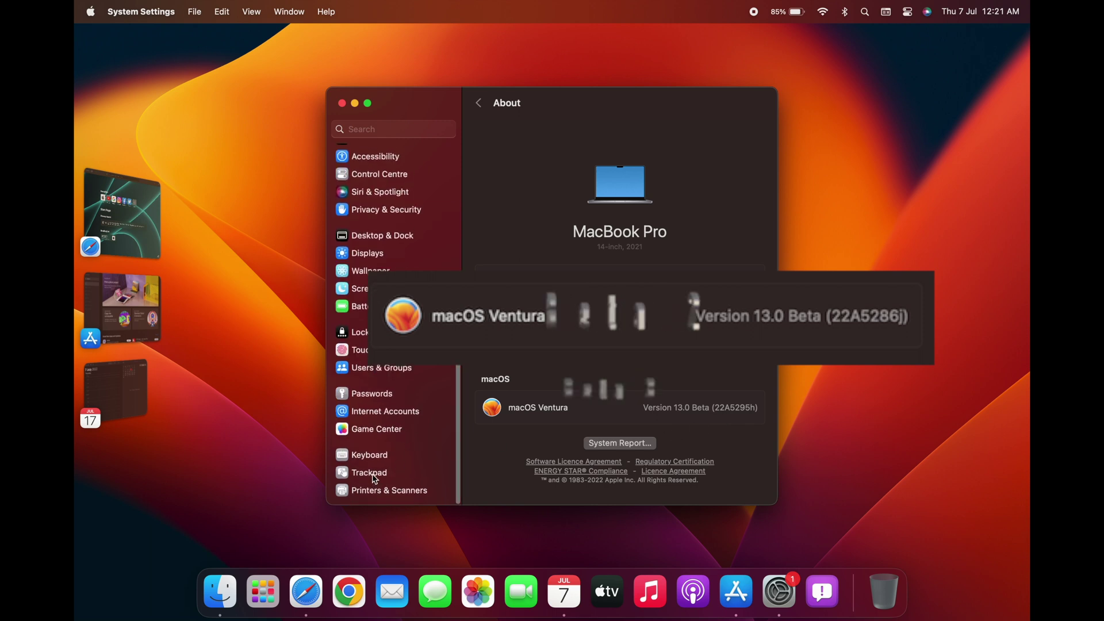
Show the Trackpad Scroll & Zoom gesture options, then bring up the Appearance settings
left_click(374, 474)
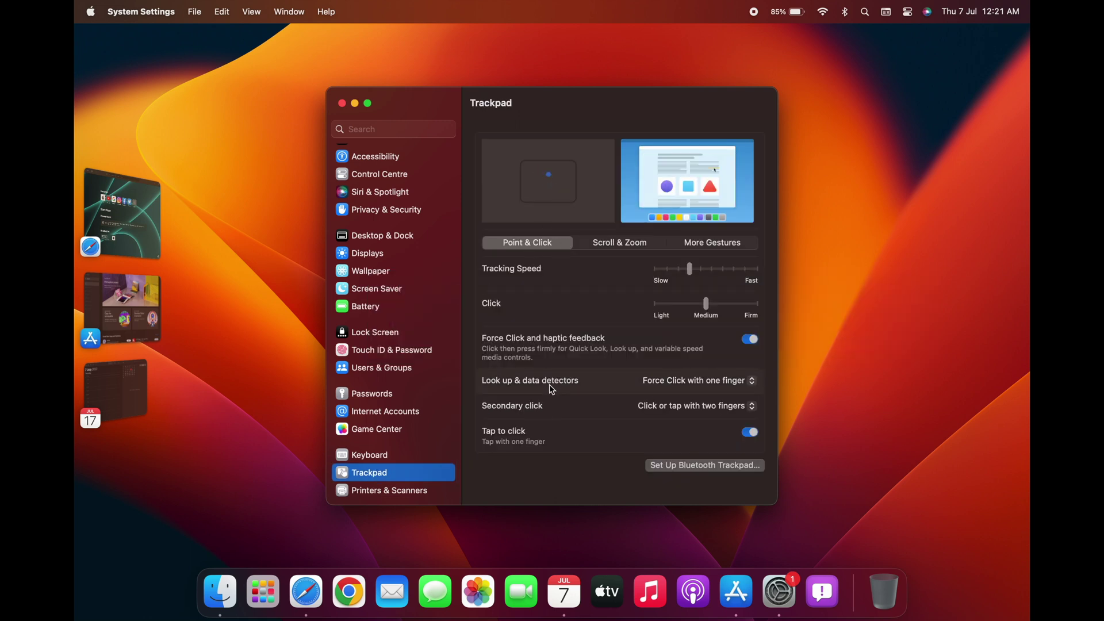
left_click(614, 242)
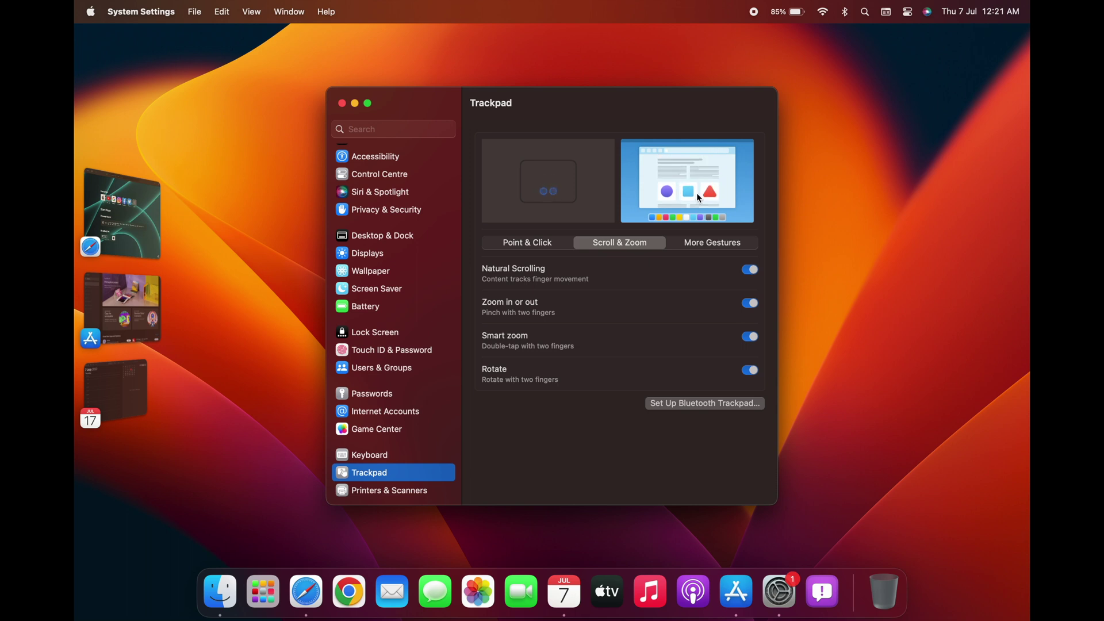
scroll(434, 283, "up", 1)
scroll(435, 283, "up", 5)
left_click(394, 256)
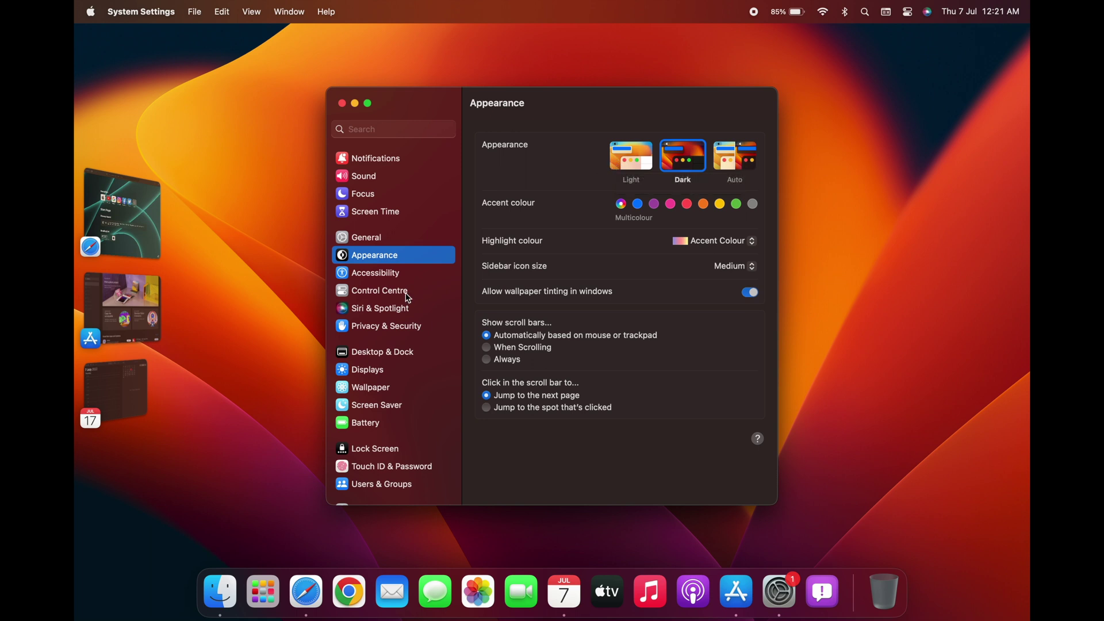
Set the Ventura Graphic wallpaper to Light (Still) and minimize the settings window into Stage Manager
left_click(390, 387)
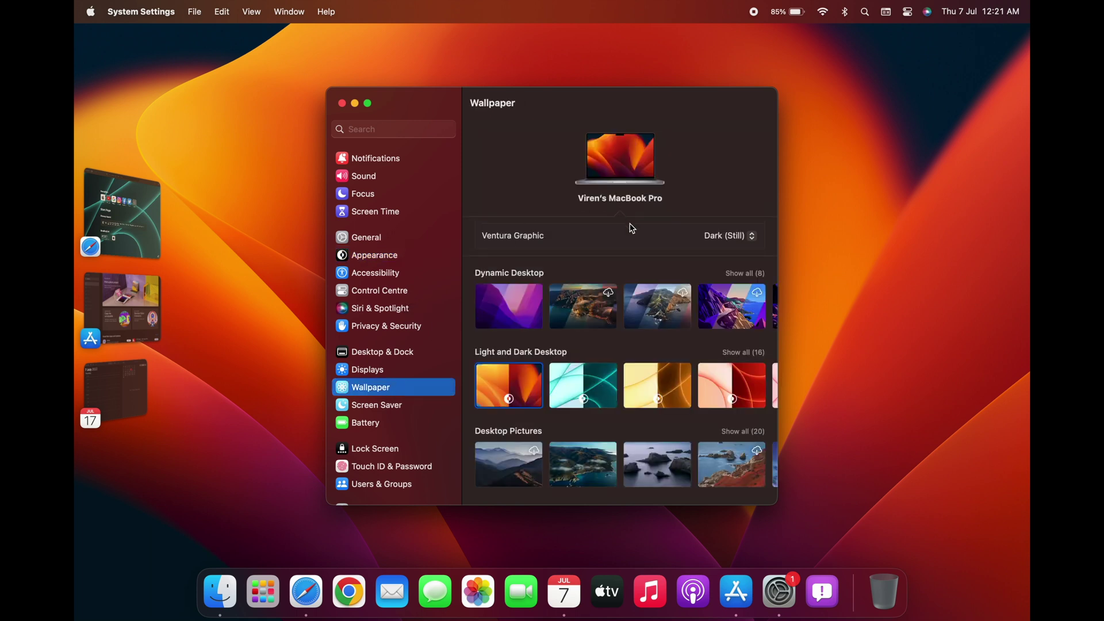
left_click(703, 238)
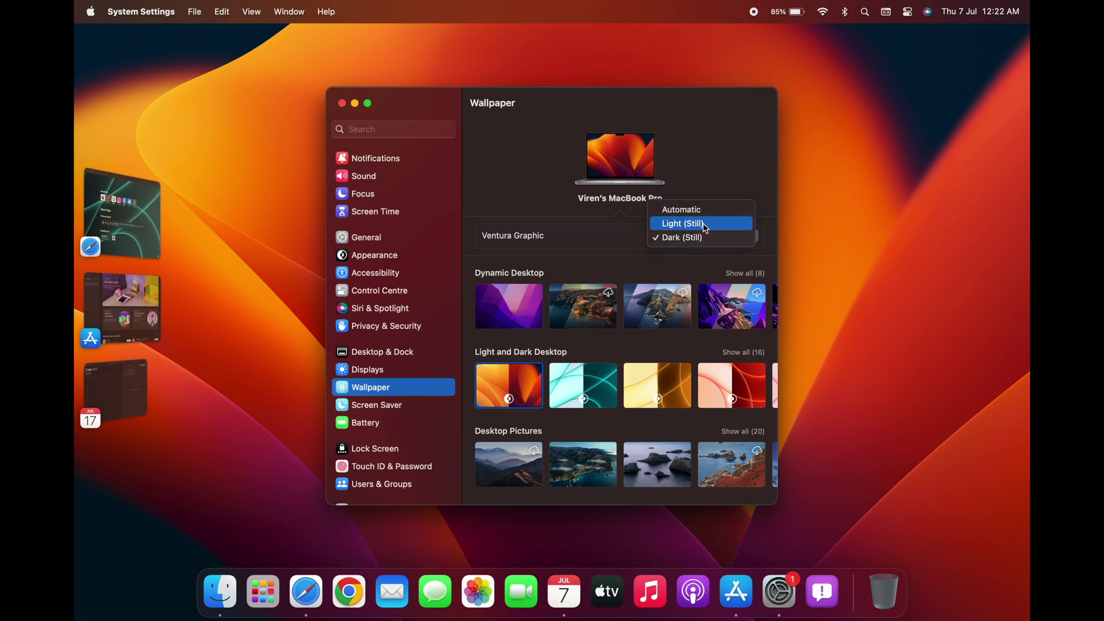
left_click(706, 223)
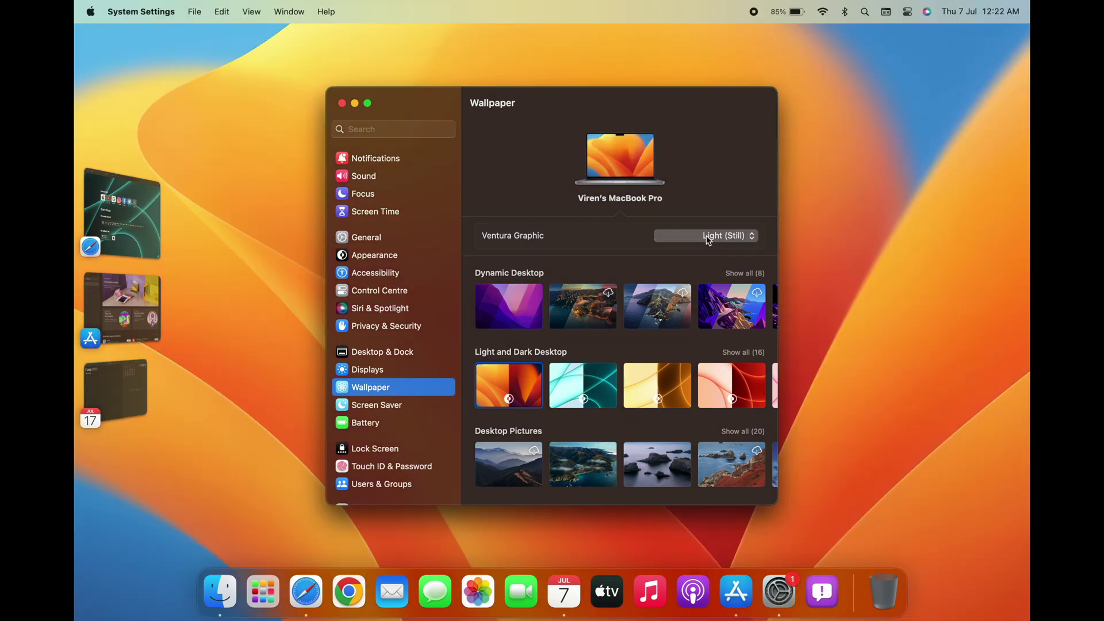
left_click(355, 104)
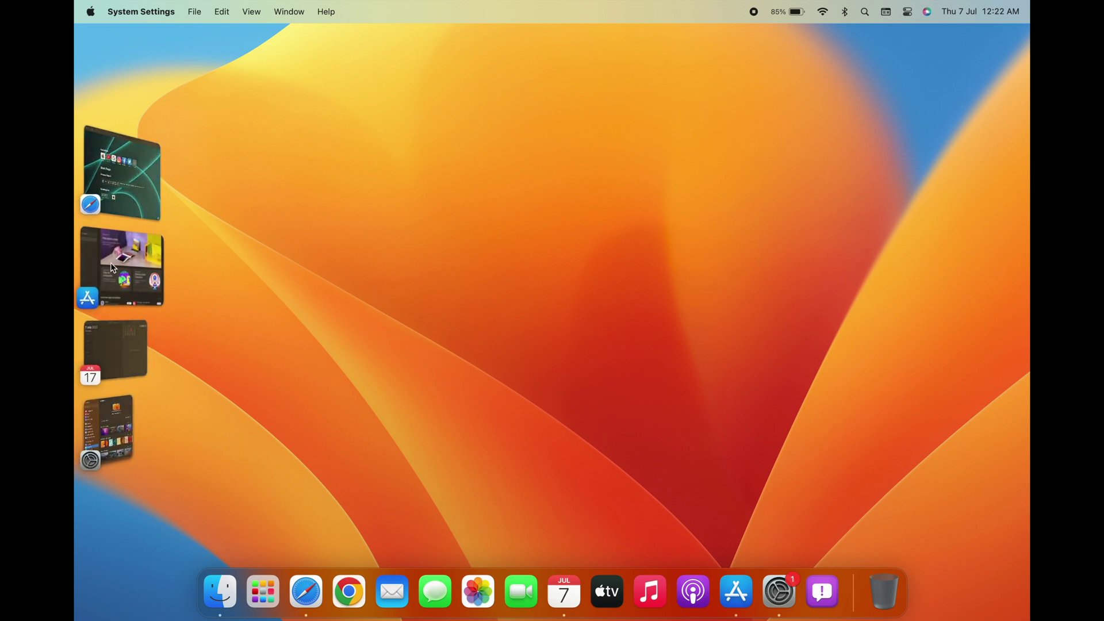
Cycle through the settings, Calendar and App Store windows in Stage Manager, then put App Store away
left_click(109, 402)
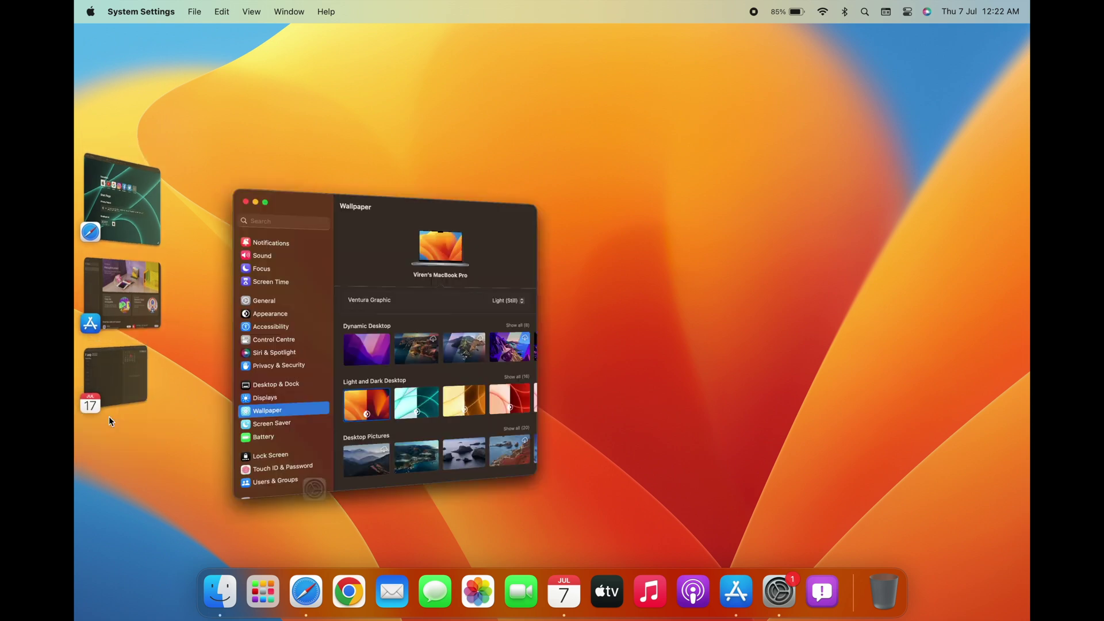
left_click(109, 388)
left_click(108, 331)
left_click(345, 79)
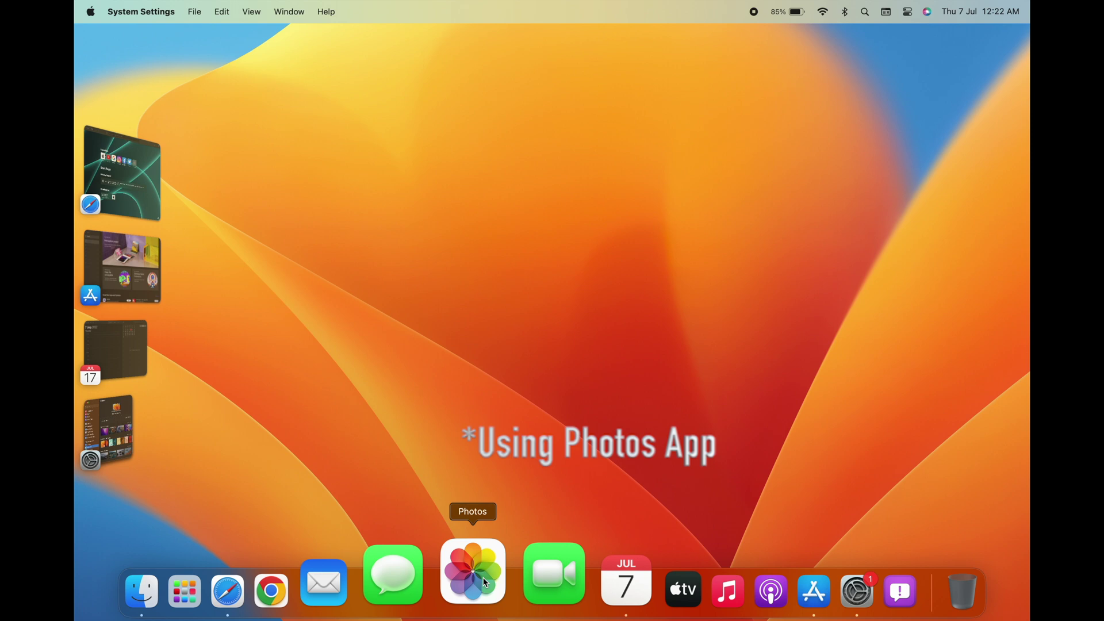
Reopen System Settings, browse the Trackpad More Gestures, Point & Click and Scroll & Zoom tabs, then close it
left_click(907, 12)
left_click(404, 450)
left_click(388, 470)
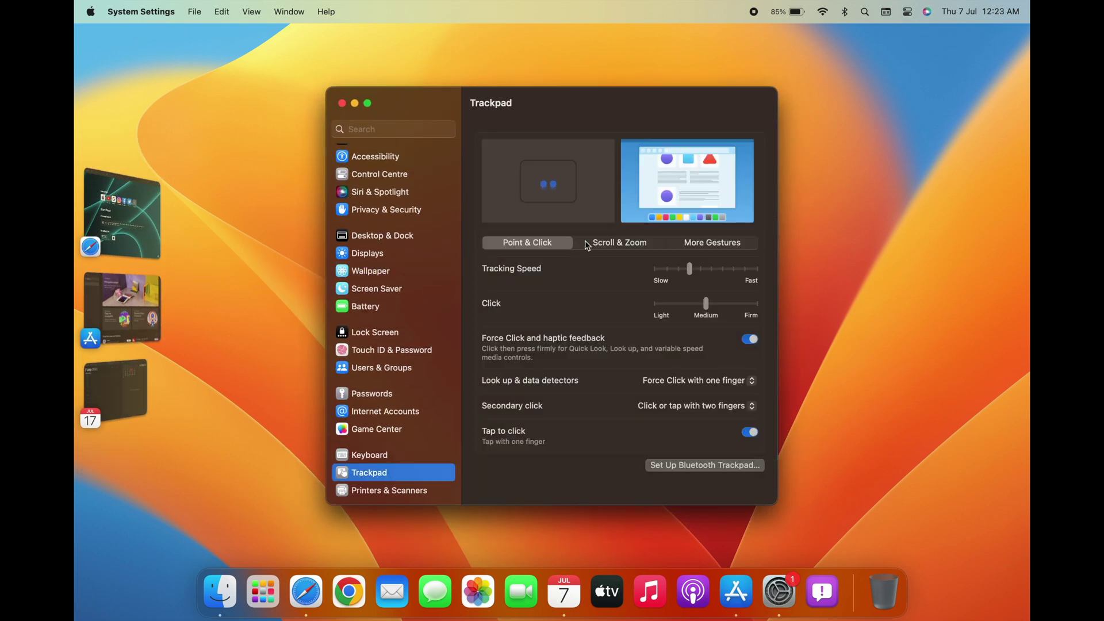
left_click(712, 243)
left_click(552, 244)
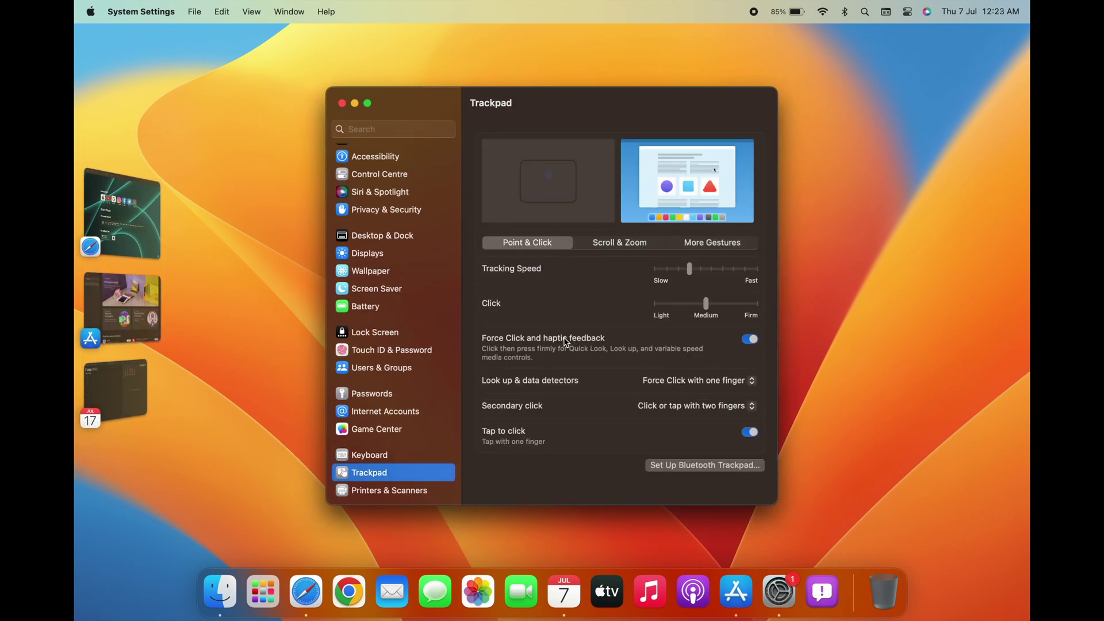
left_click(605, 249)
left_click(341, 103)
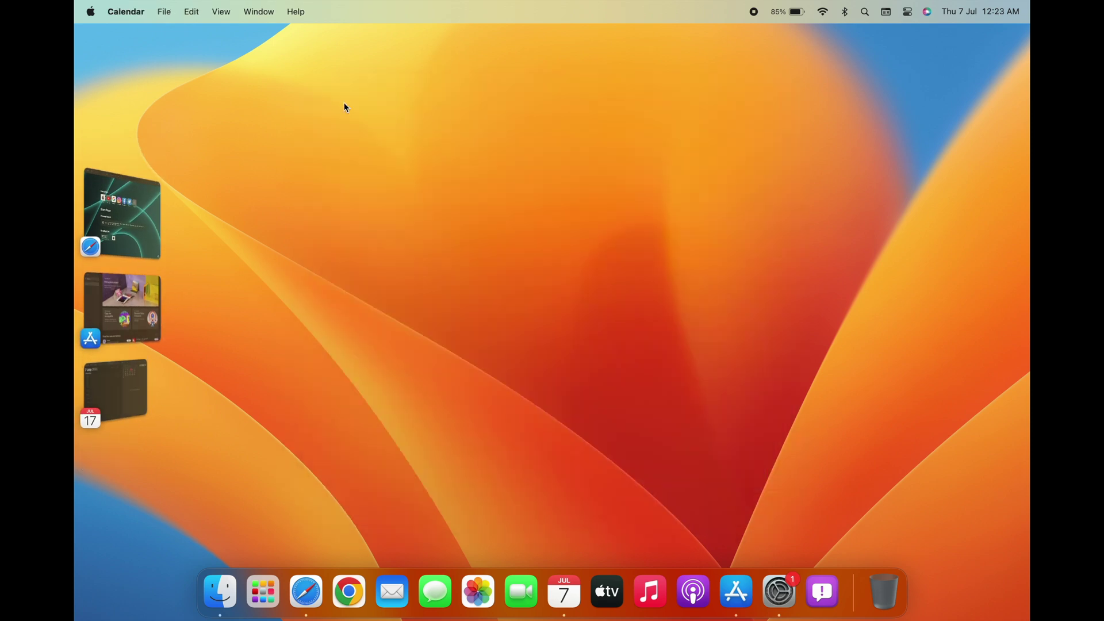